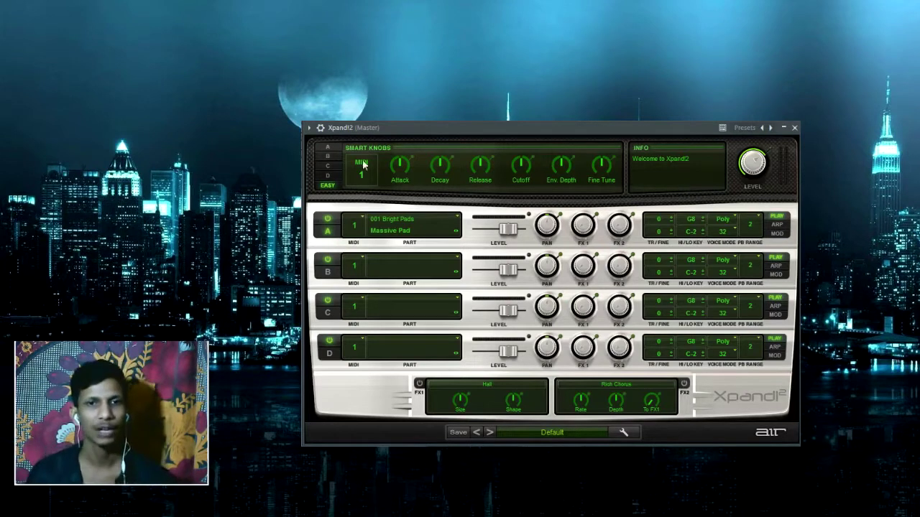
Step: Load the Wavetable Bells 1+ sound from the 018 Bells category into part A
click(389, 227)
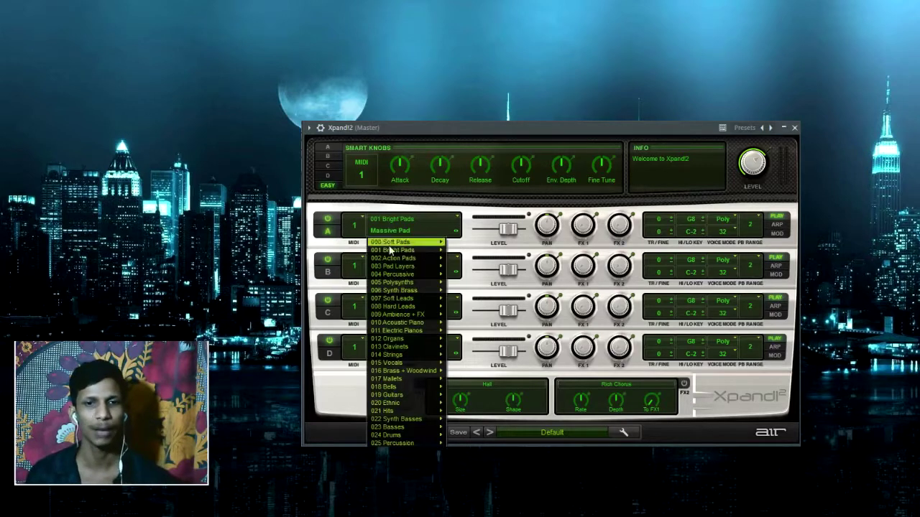
mouse_move(403, 291)
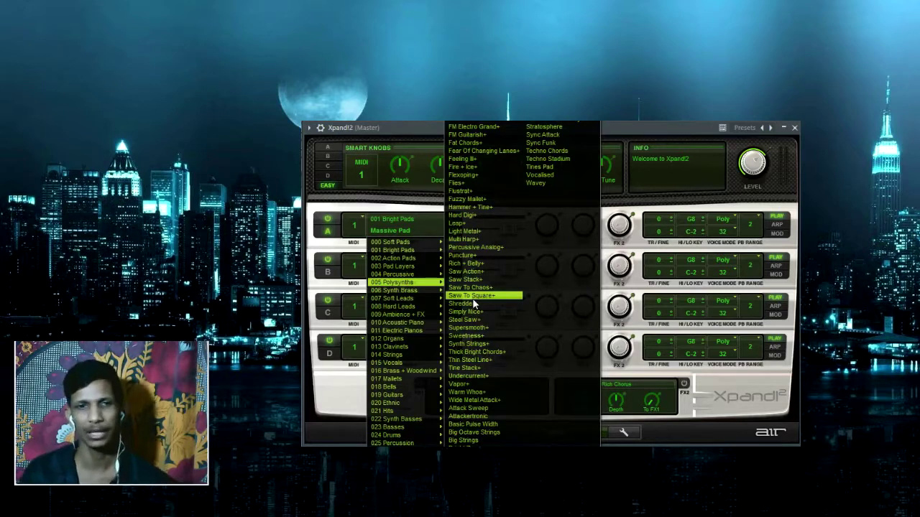
mouse_move(402, 387)
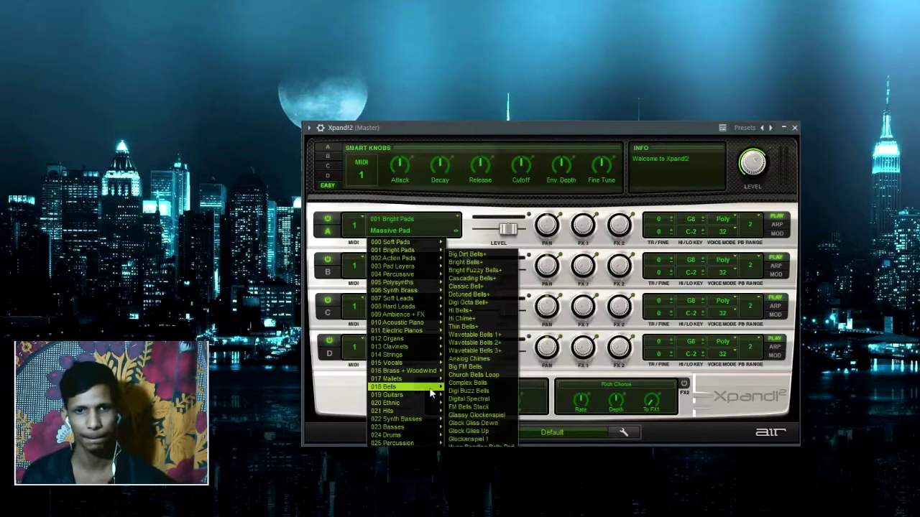
click(488, 335)
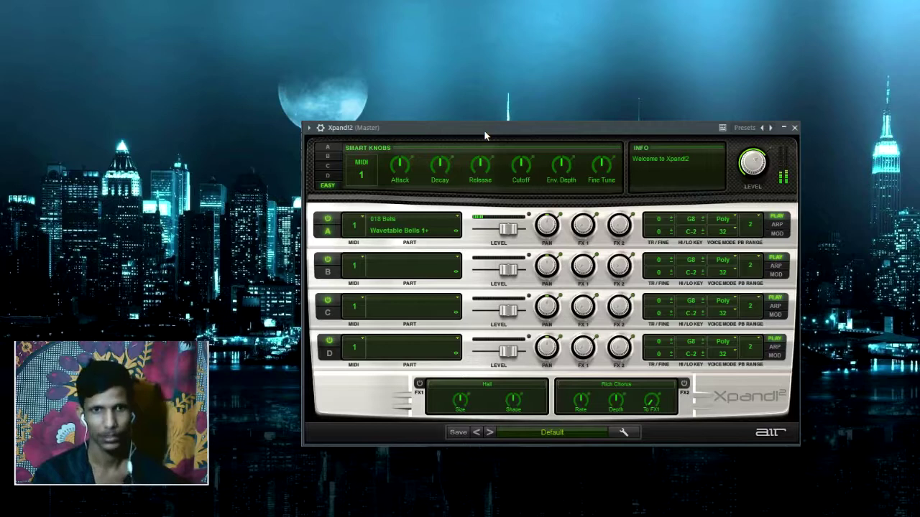
Step: Replace part A's sound with Large Cathedral Organ+ from the 012 Organs category
click(546, 431)
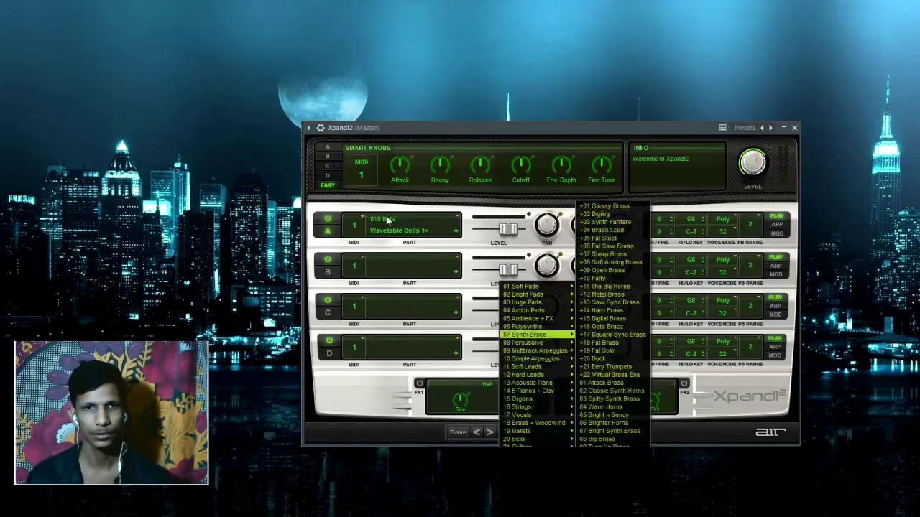
click(387, 221)
mouse_move(392, 339)
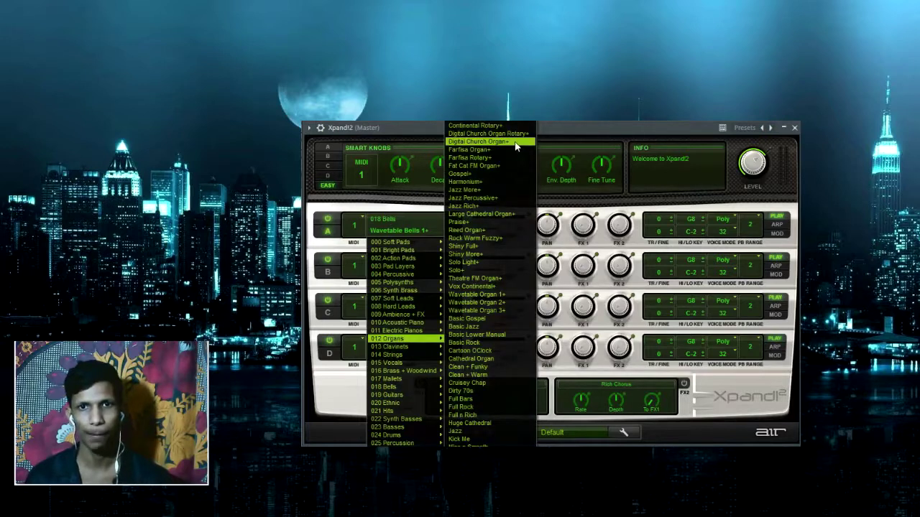
click(496, 213)
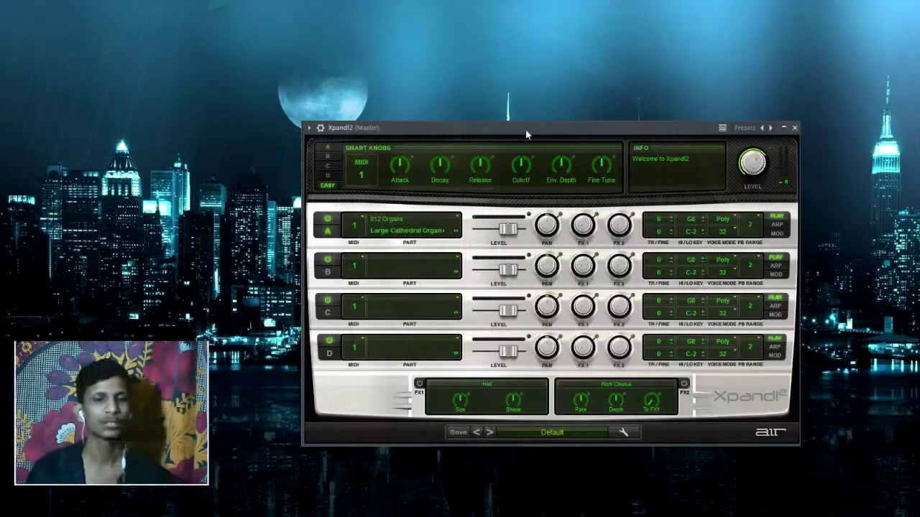
Step: Load the Hip Hop 1 099+ sound from the 026 Loops category into part A
click(392, 222)
mouse_move(395, 443)
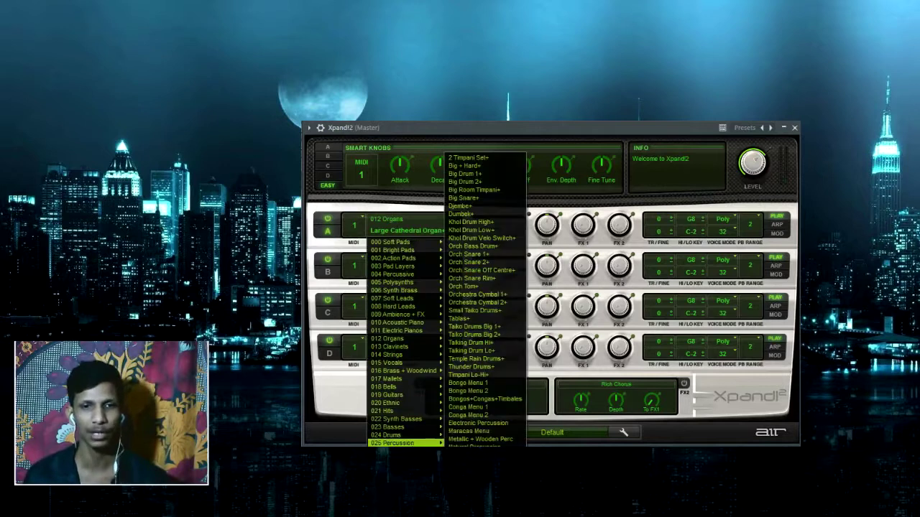
click(474, 223)
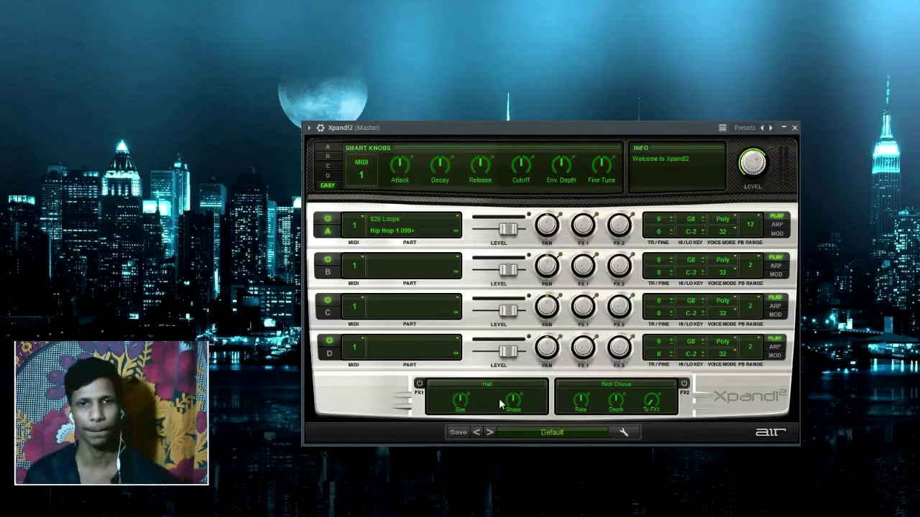
Step: Load the 17 Big Legato Pad preset from the 16 Strings preset category
click(546, 432)
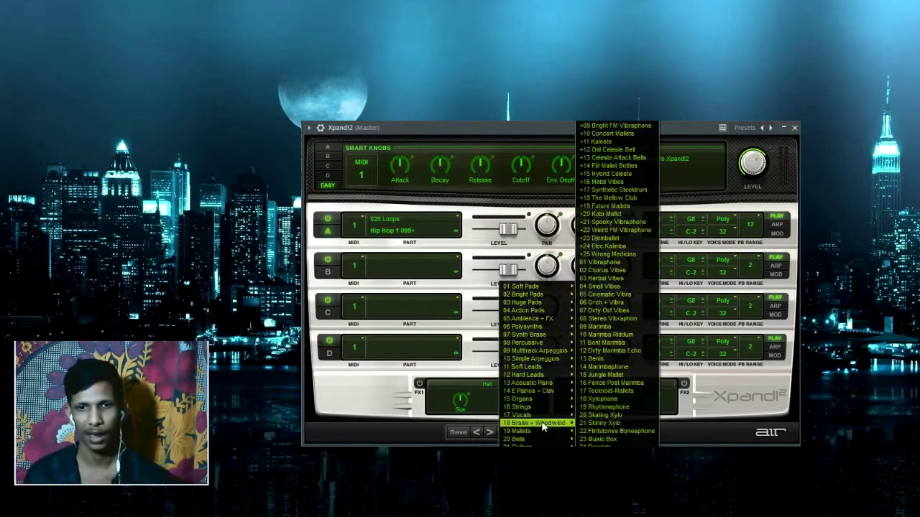
mouse_move(540, 408)
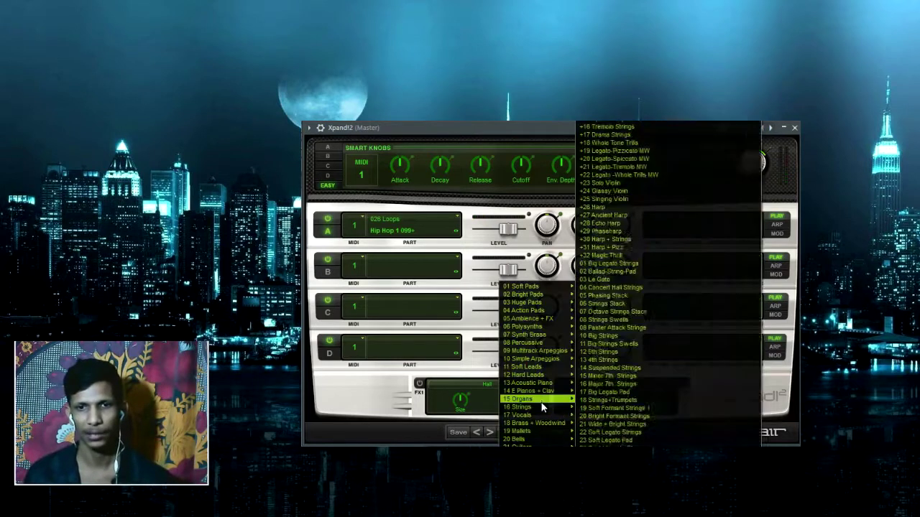
click(620, 393)
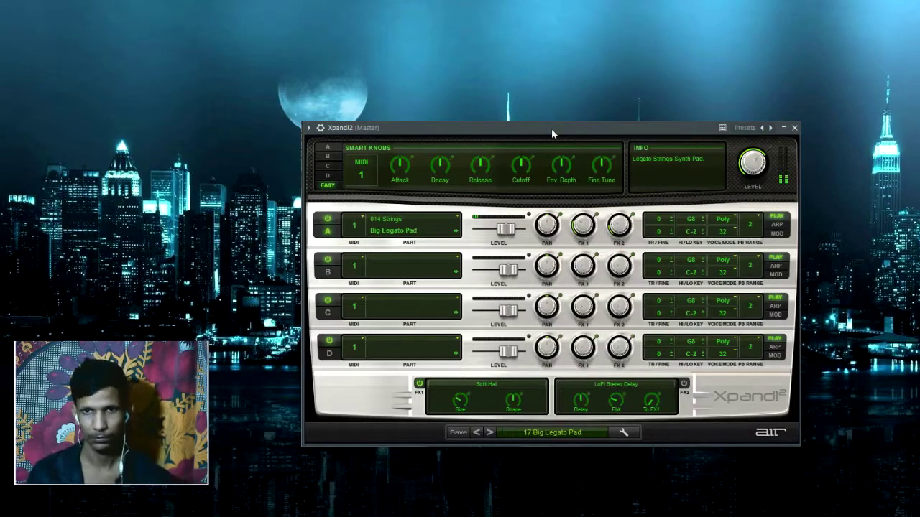
Step: Switch to the 04 Concert Hall Strings preset in the 16 Strings preset category
click(563, 433)
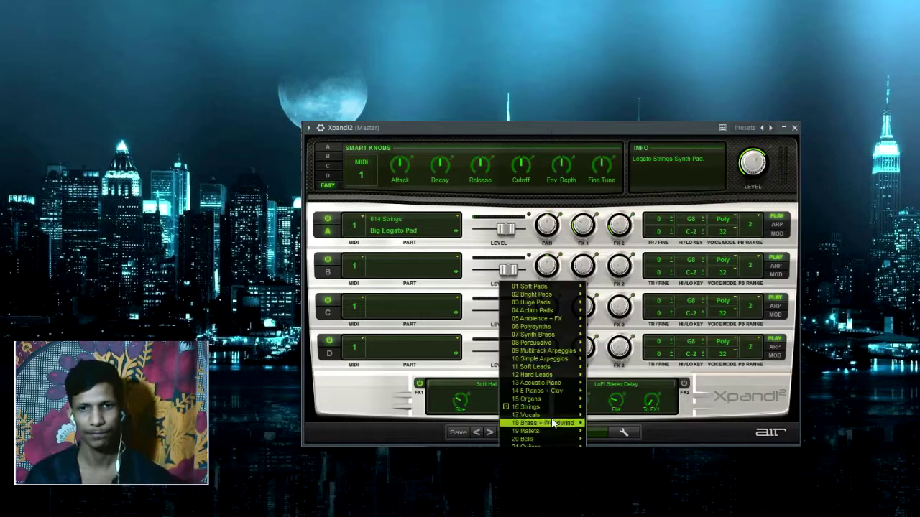
mouse_move(552, 410)
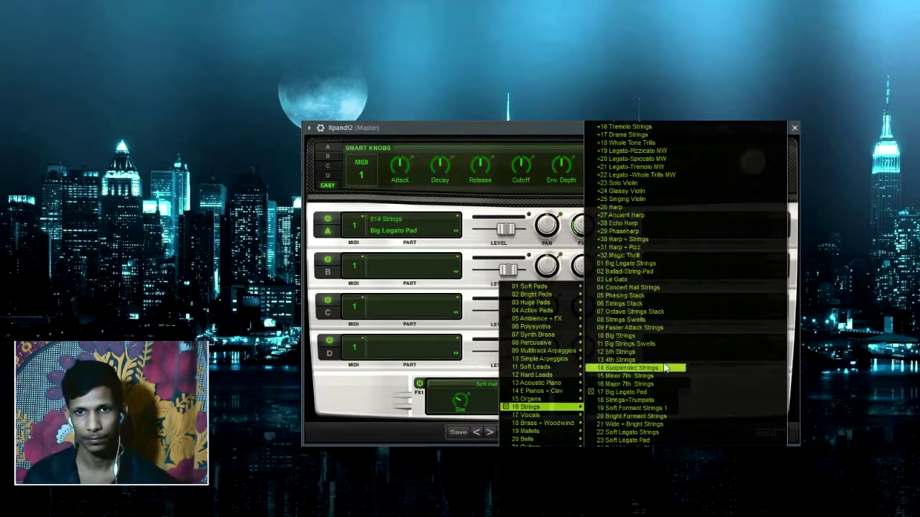
click(650, 289)
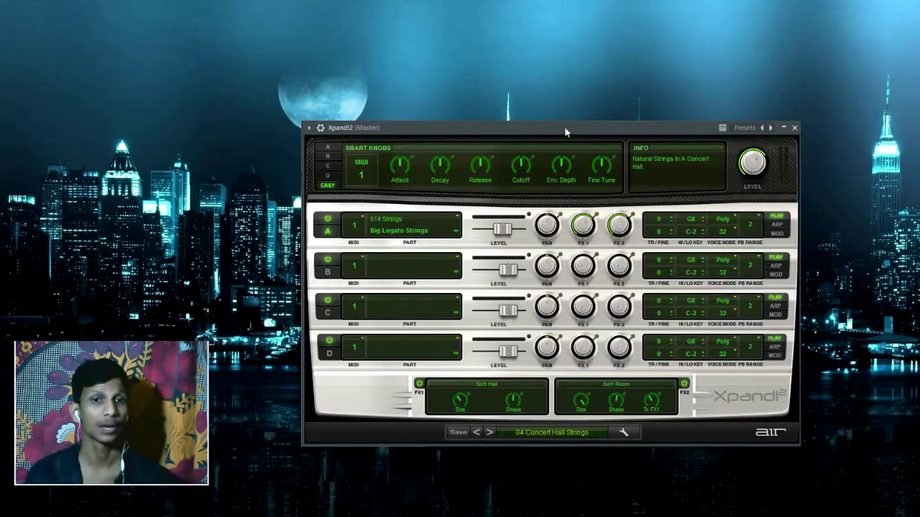
Step: Load Natural Grand Piano from the 010 Acoustic Piano category into part A and raise the master level
click(391, 225)
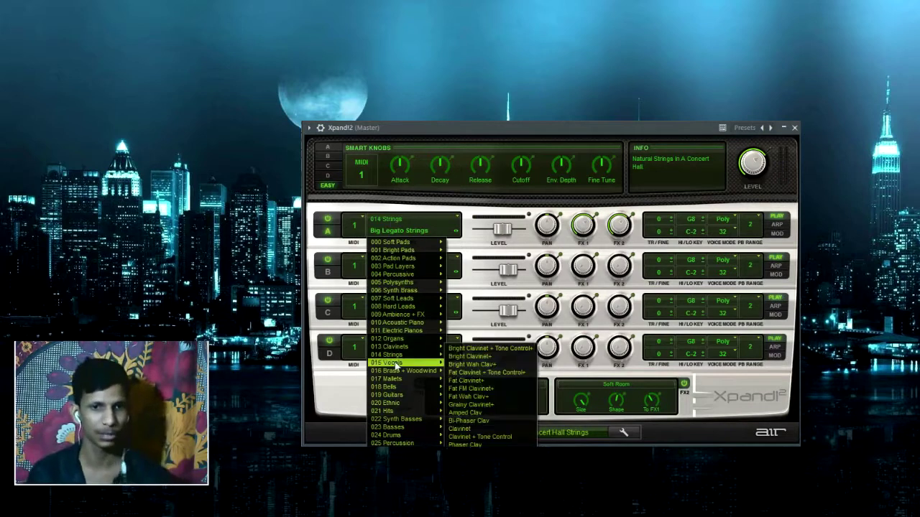
mouse_move(396, 325)
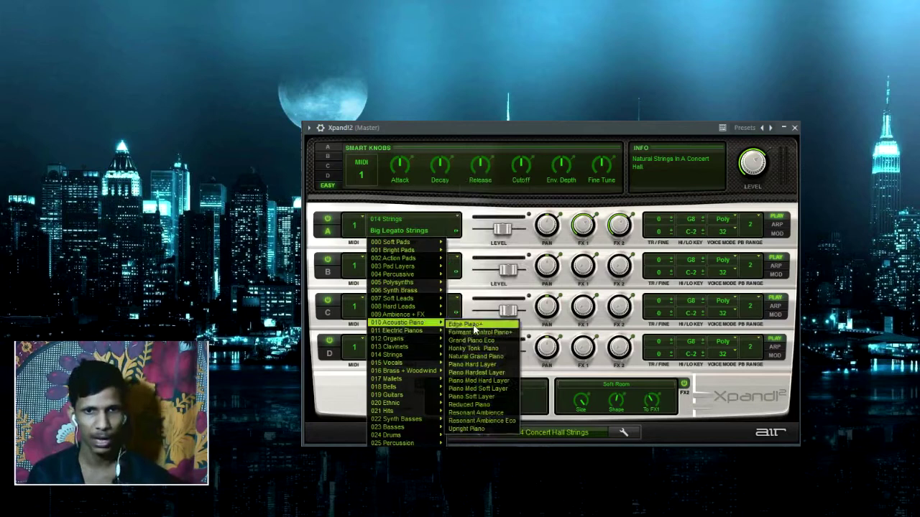
click(483, 357)
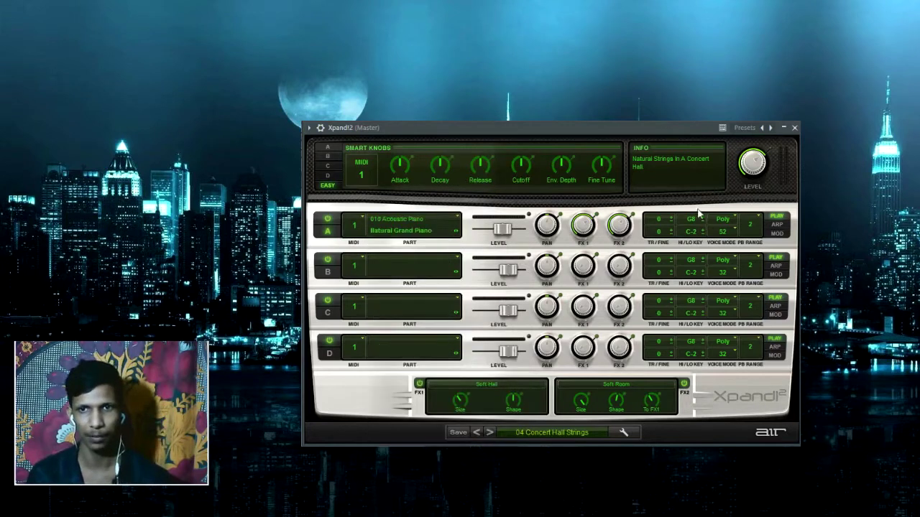
click(759, 166)
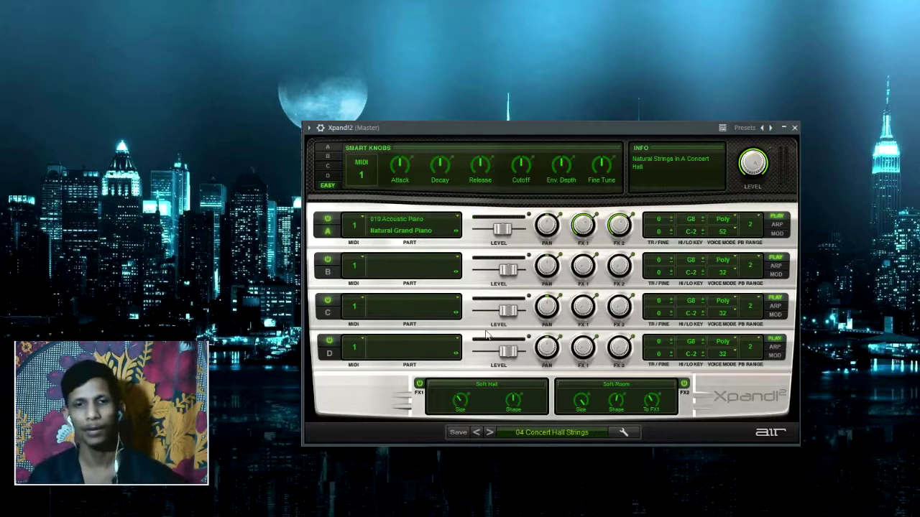
Step: Load the 08 Picked Nylon String preset from the guitar presets and raise part A's level
click(534, 432)
mouse_move(530, 445)
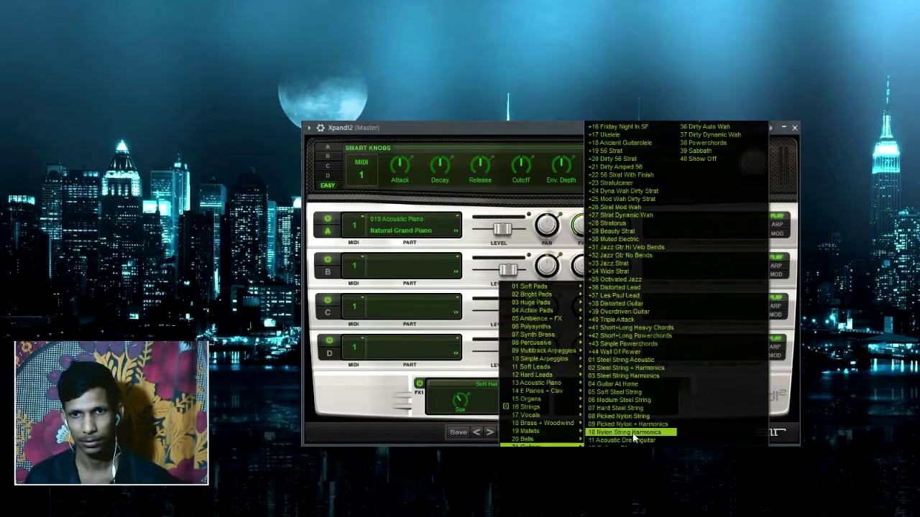
click(623, 417)
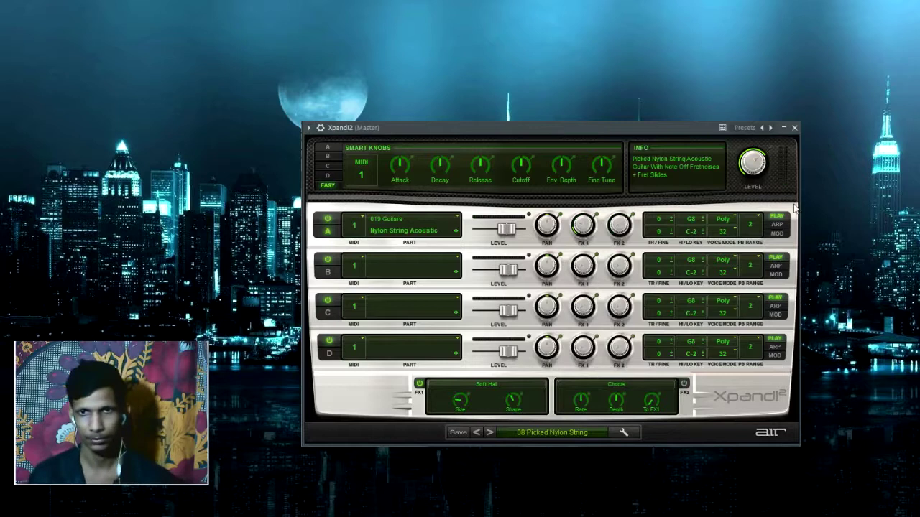
drag(511, 232, 517, 234)
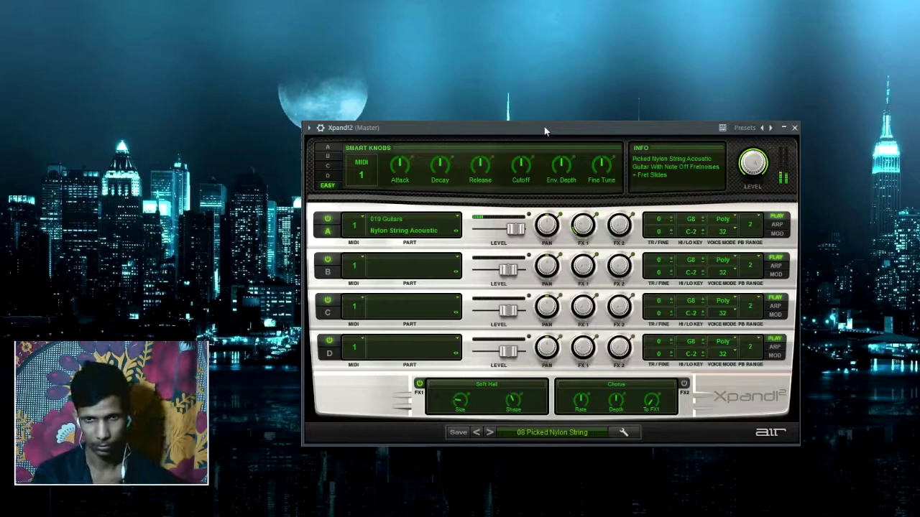
Step: Load the +01 12 String Acoustic guitar preset, set part A's level to +6.0 dB, and raise the master level
click(565, 432)
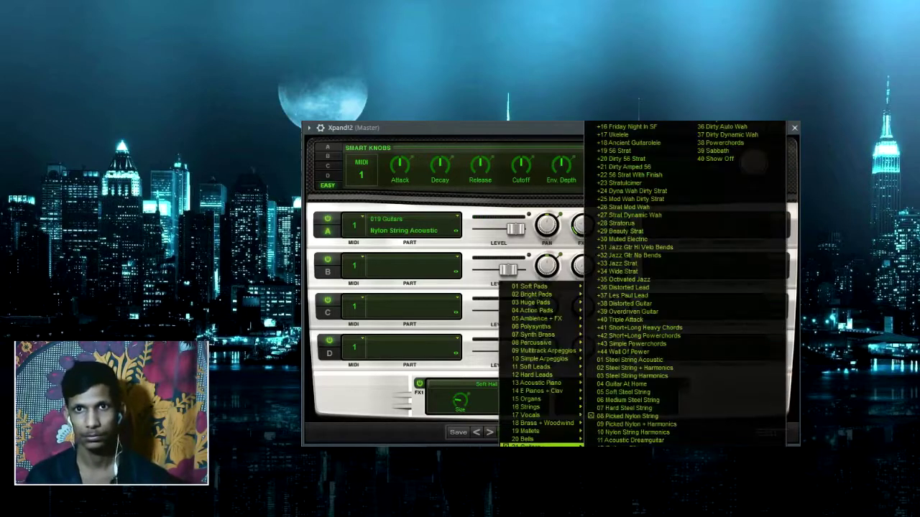
click(625, 448)
drag(516, 230, 524, 230)
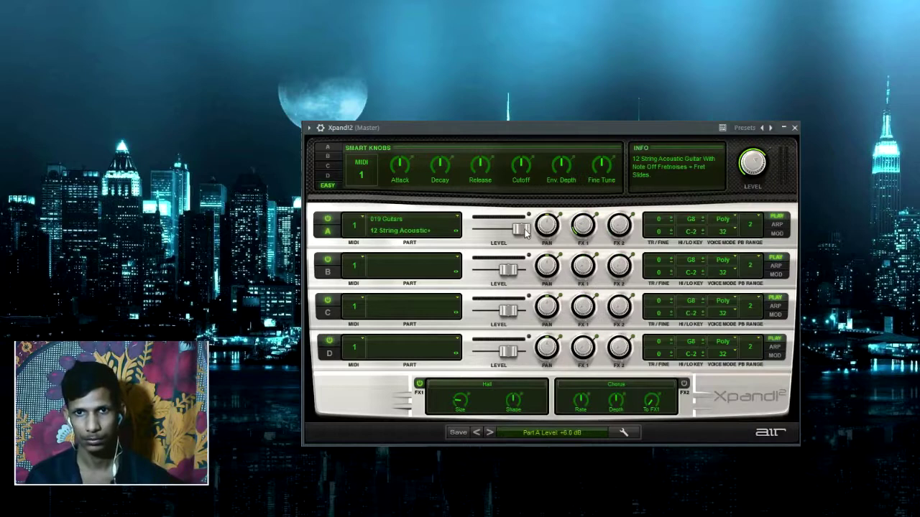
drag(753, 176, 755, 164)
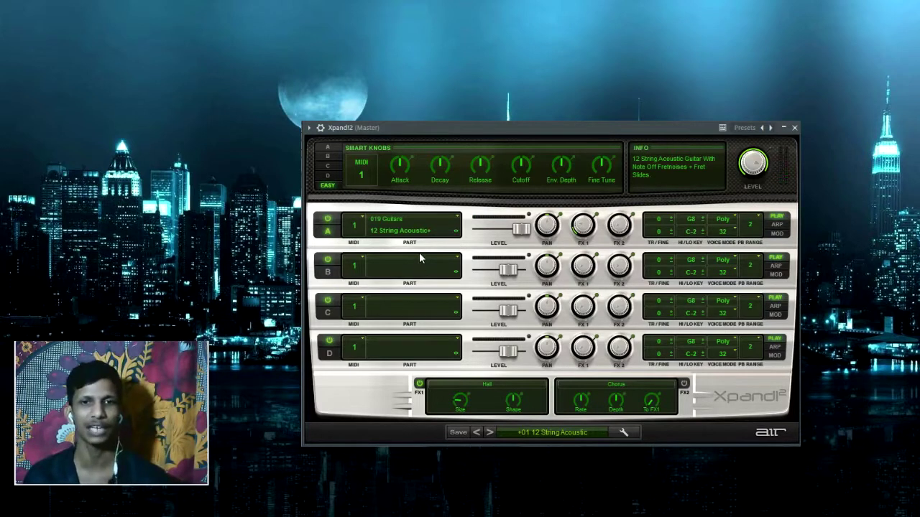
Step: Layer the Virtual Flute+ sound from the 008 Hard Leads category in part B
click(382, 260)
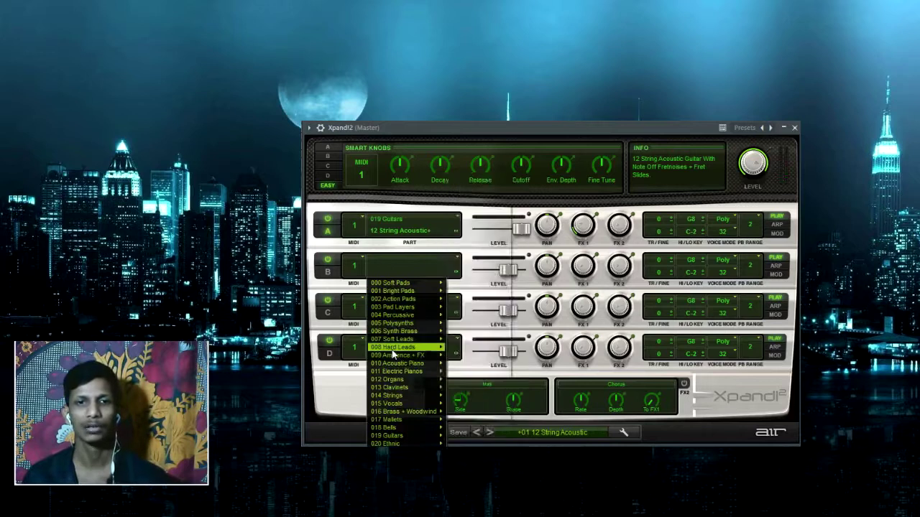
mouse_move(402, 348)
click(467, 295)
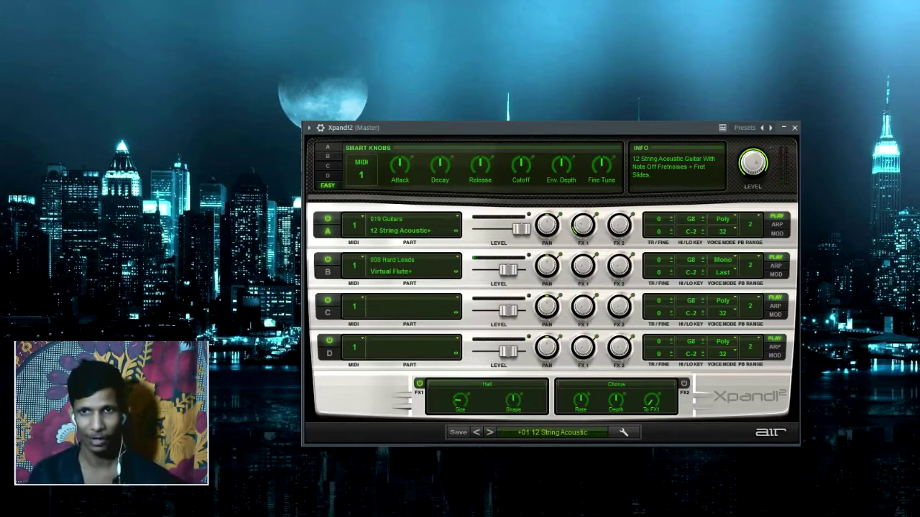
Step: Balance the two layers by lowering the part B flute well below the part A guitar and slightly reducing part A's level
drag(508, 271, 489, 277)
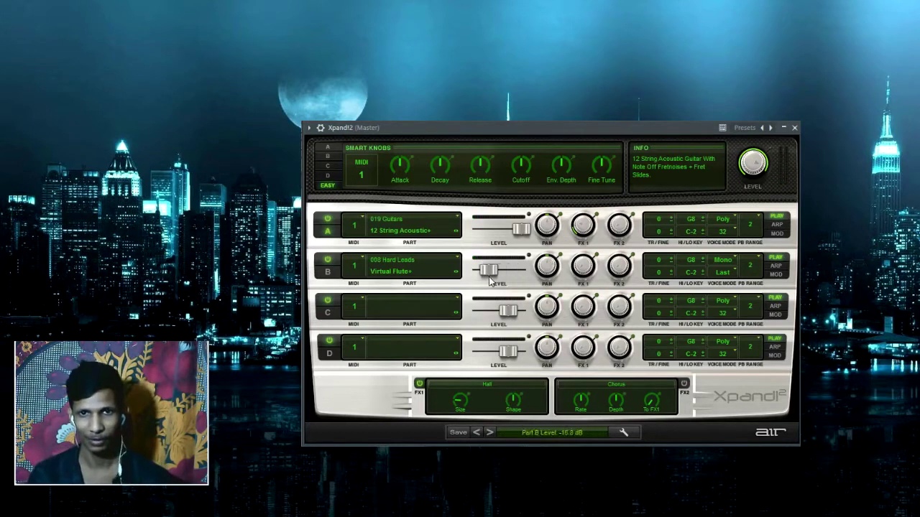
drag(525, 229, 516, 229)
drag(489, 271, 483, 270)
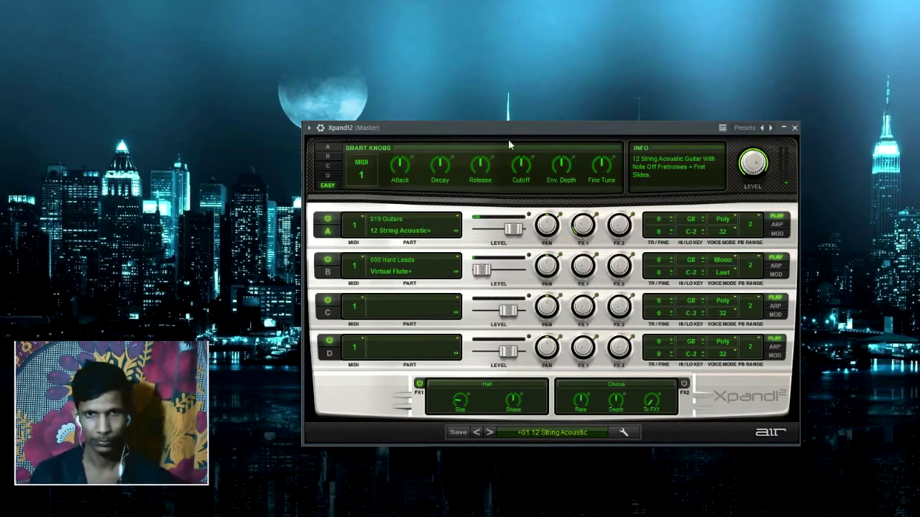
drag(484, 276, 492, 274)
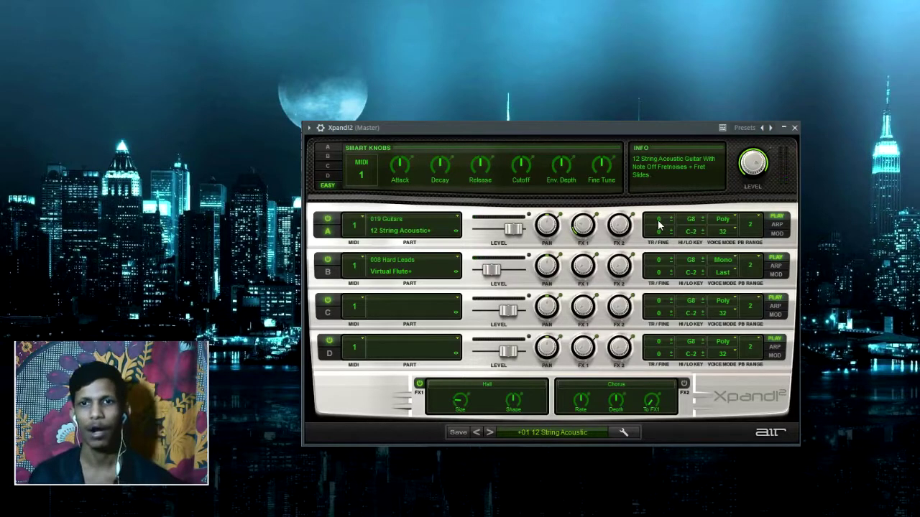
Step: Transpose part A to -14 and set its FX1 send to -18.4 dB
drag(669, 223, 665, 248)
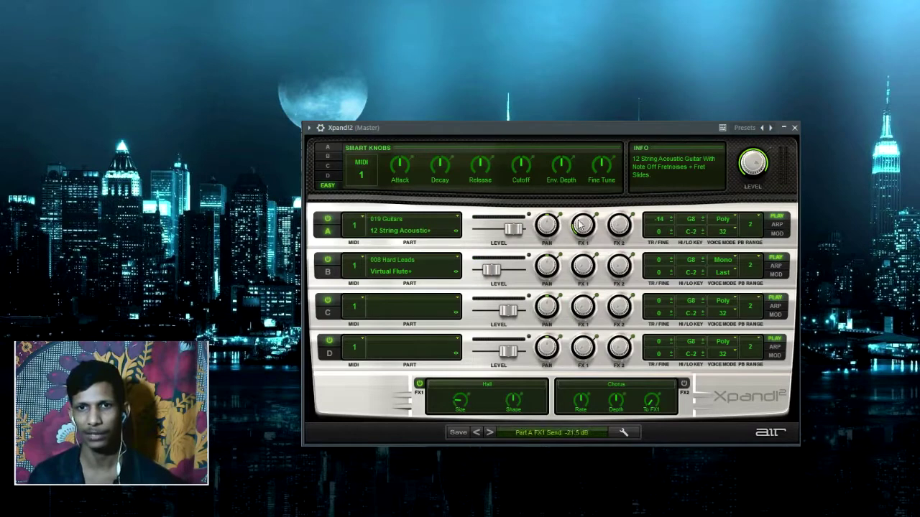
scroll(595, 224, down, 3)
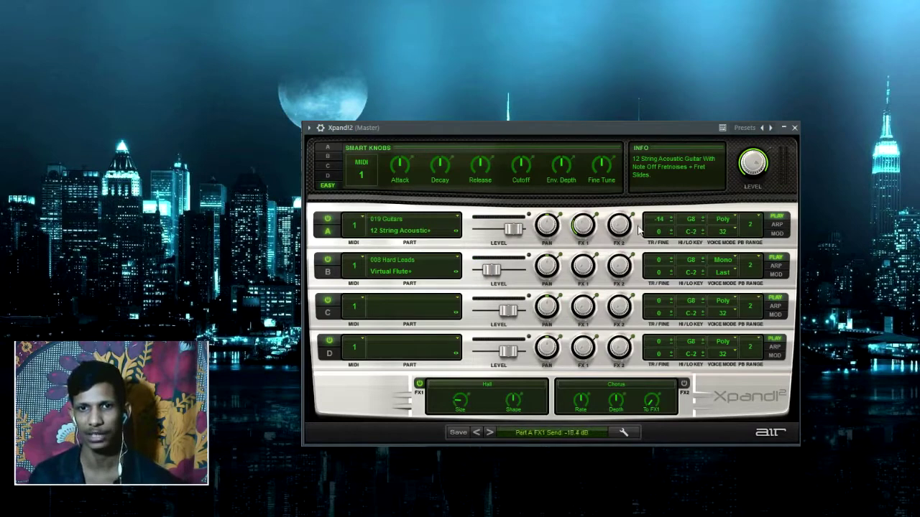
Step: Show part A's arpeggiator settings followed by its modulation settings, and open the mod wheel waveform choices
click(778, 225)
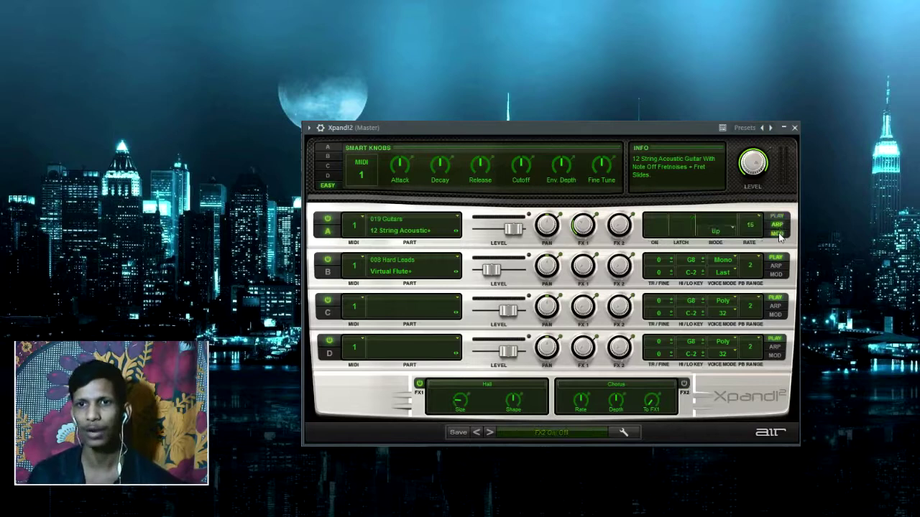
click(776, 233)
click(666, 220)
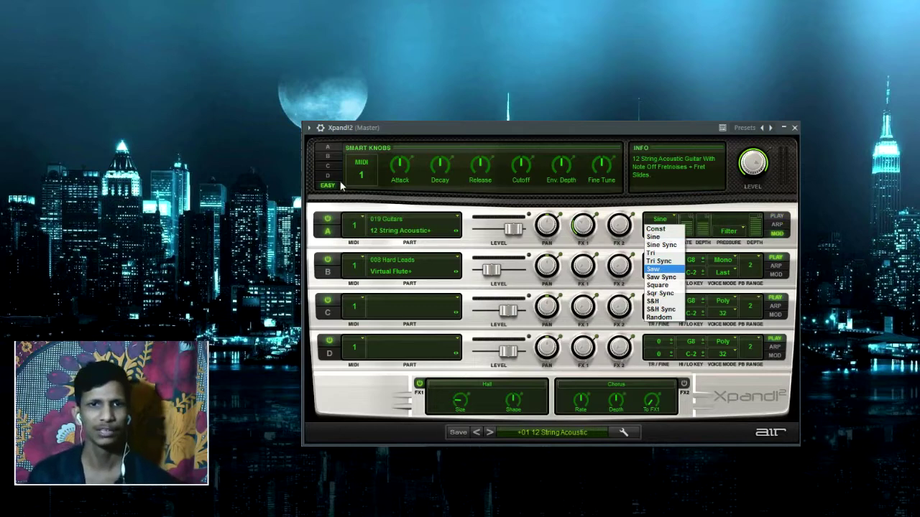
Step: Close the waveform choices and set the Cutoff smart knob to -16 %
click(525, 173)
mouse_move(524, 175)
mouse_down()
mouse_move(541, 196)
mouse_move(536, 175)
mouse_up()
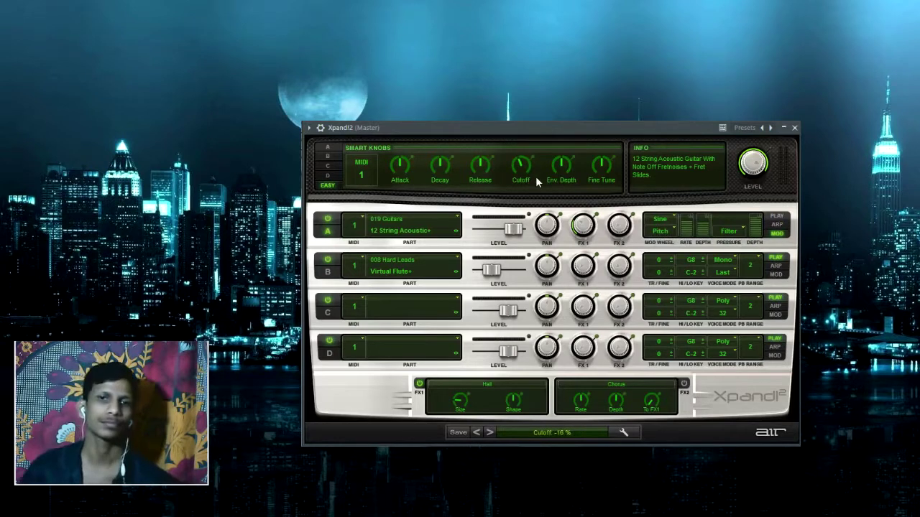
Step: Set the Fine Tune smart knob to +21 cent and show the smart knobs of part B followed by part A
mouse_move(536, 176)
mouse_down()
mouse_move(542, 192)
mouse_move(538, 130)
mouse_move(535, 176)
mouse_move(544, 170)
mouse_up()
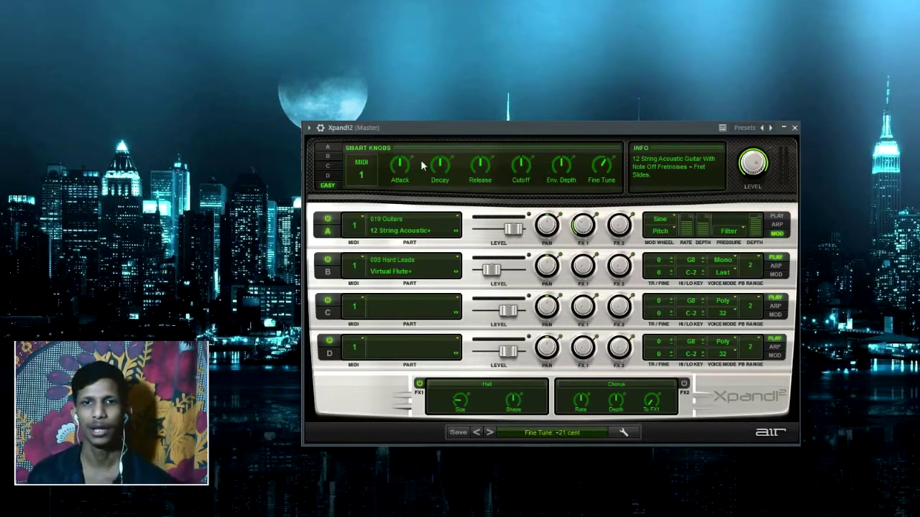
click(327, 165)
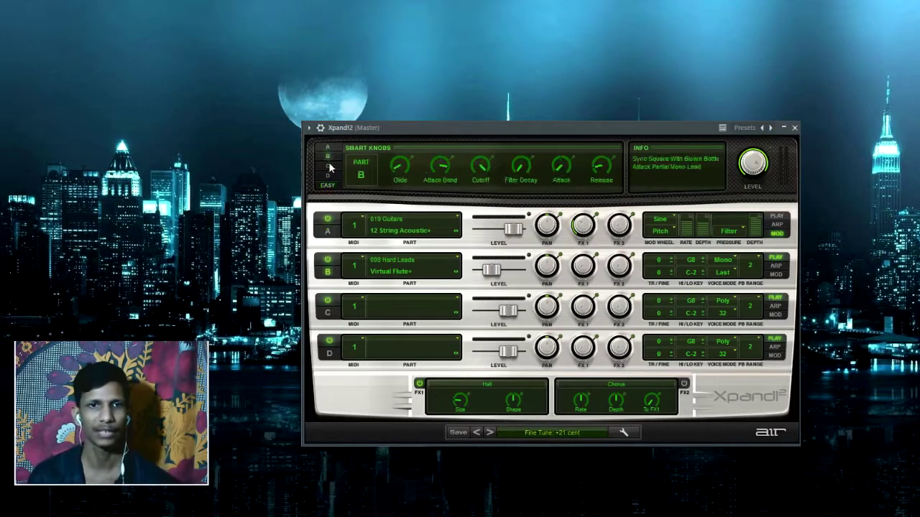
click(330, 147)
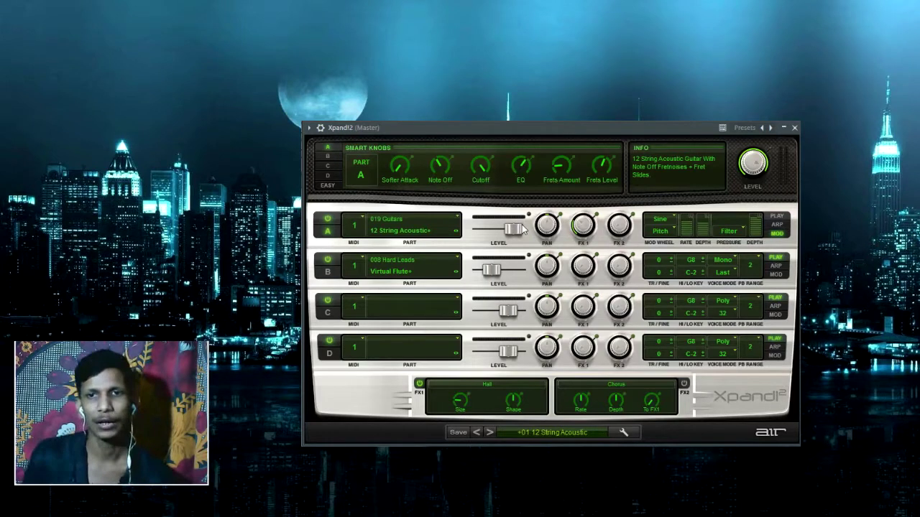
Step: Load the preset +23 Male Eeh Choir from the Vocals category
click(549, 431)
mouse_move(546, 423)
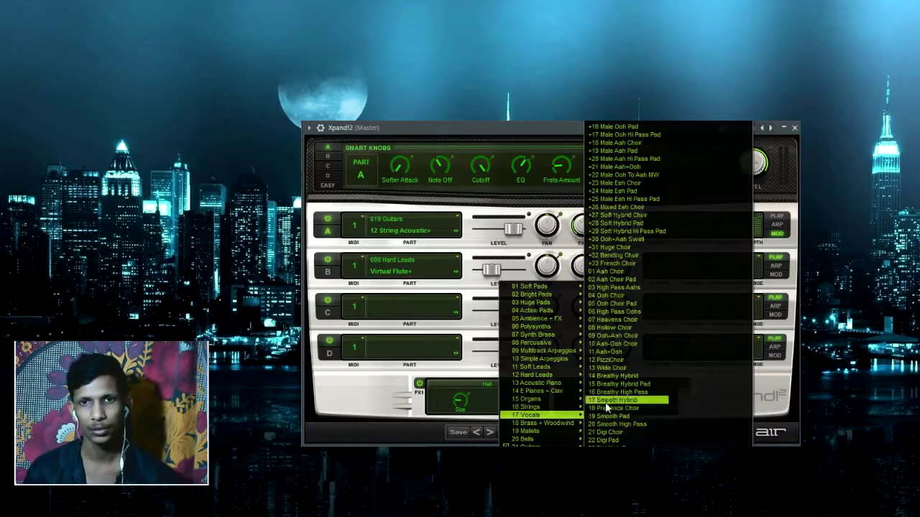
click(612, 184)
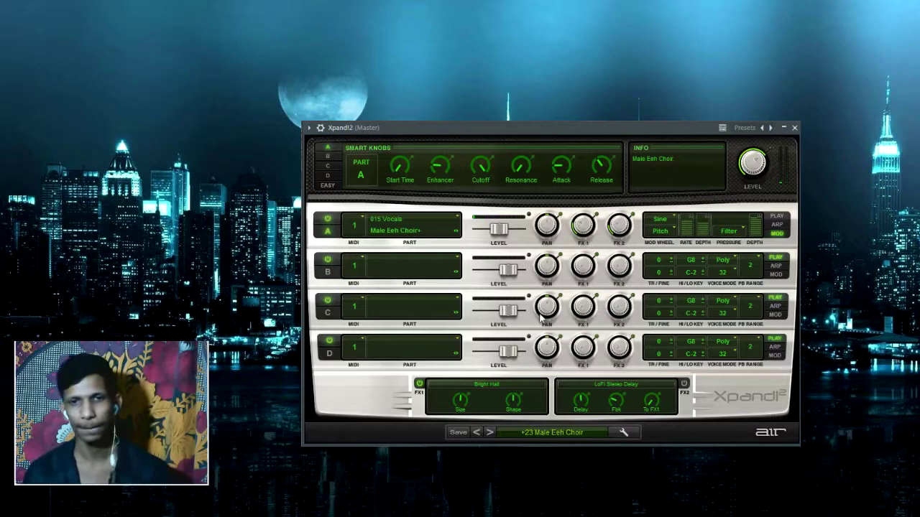
Step: Audition two presets from the E Pianos + Clav category: 06 Basic Mark1 followed by 16 Pretty FM
click(560, 432)
mouse_move(551, 396)
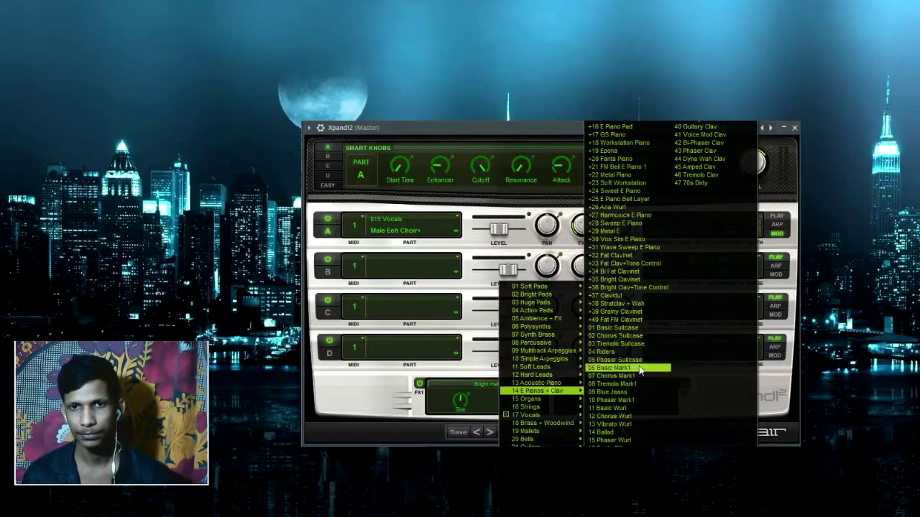
click(616, 368)
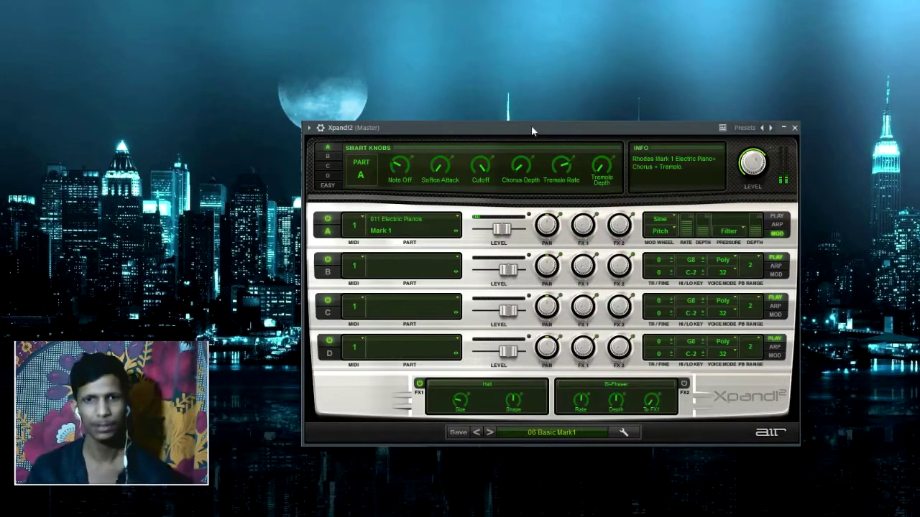
click(553, 431)
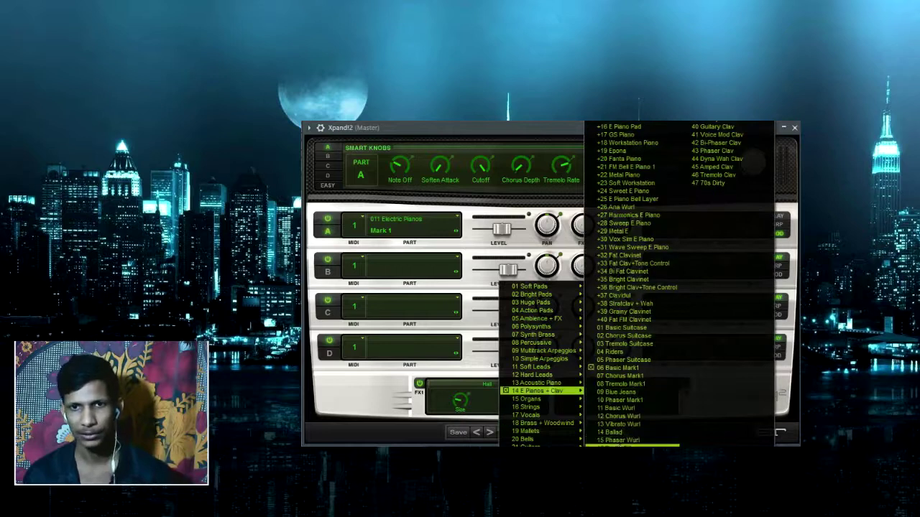
click(622, 441)
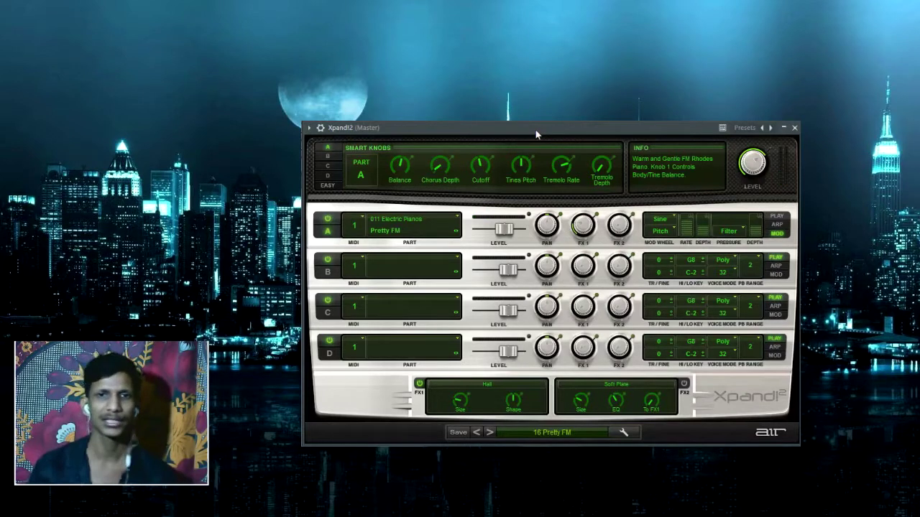
Step: Audition the drum preset 06 Electro-Reverse-Kit followed by the percussion preset +28 Orch Snare Rim
click(549, 433)
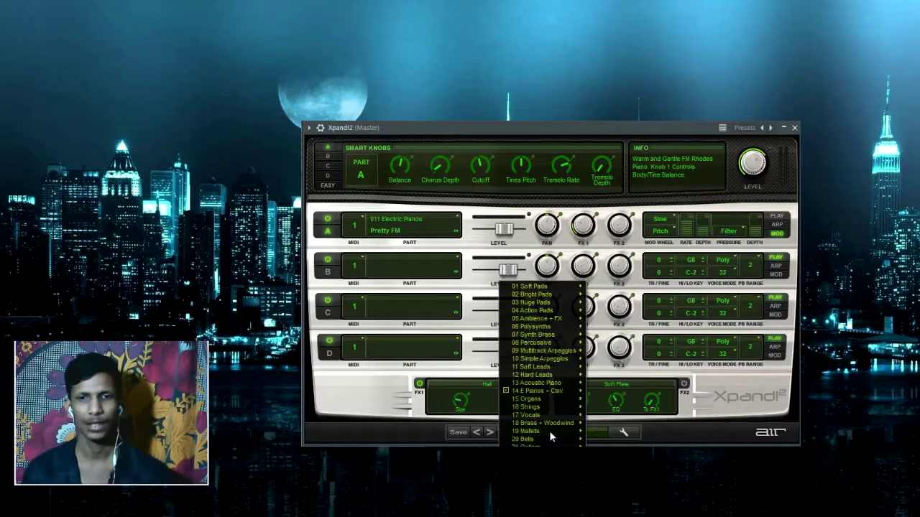
mouse_move(561, 443)
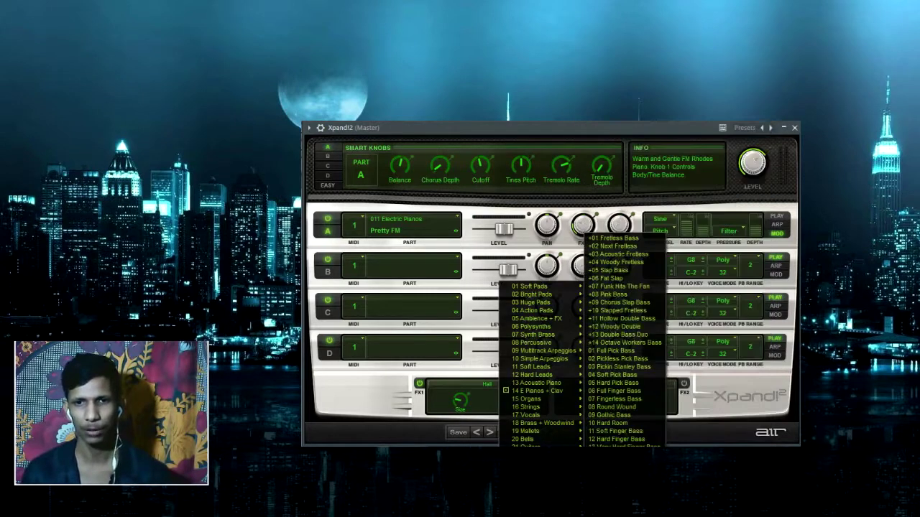
click(618, 362)
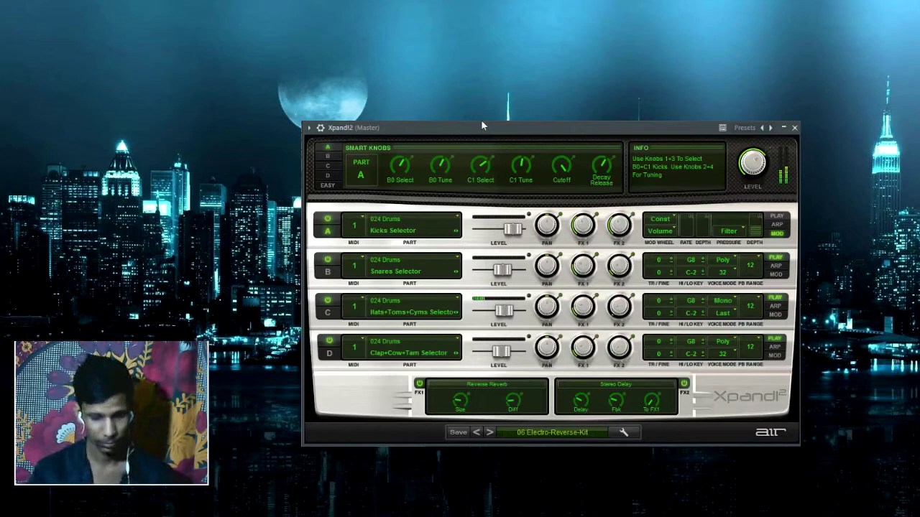
click(544, 432)
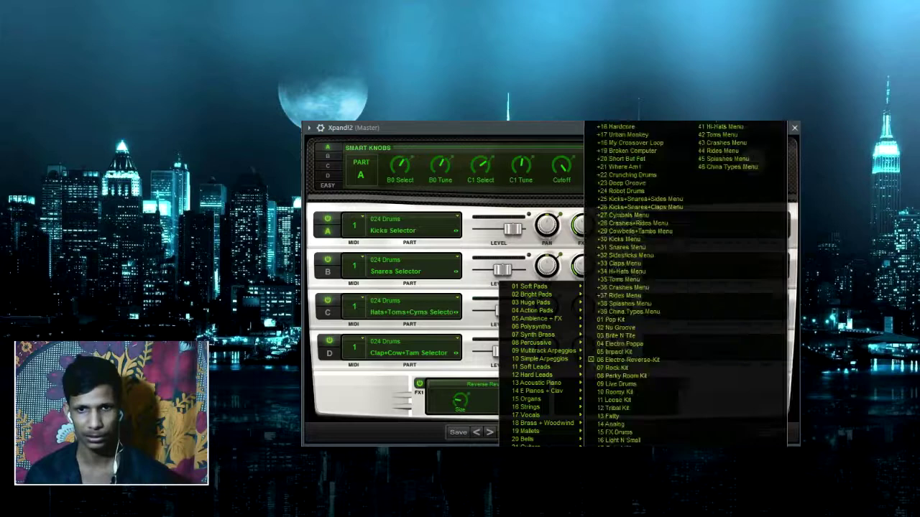
mouse_move(539, 454)
mouse_move(539, 342)
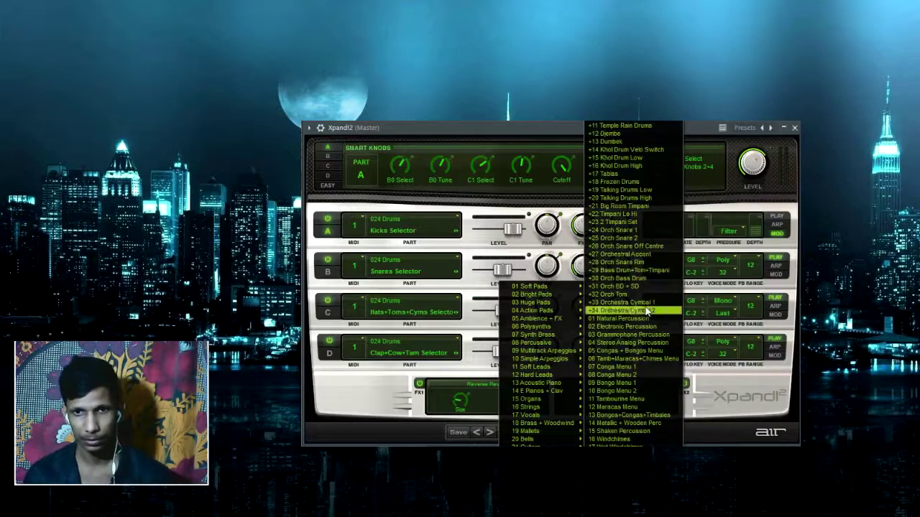
click(646, 262)
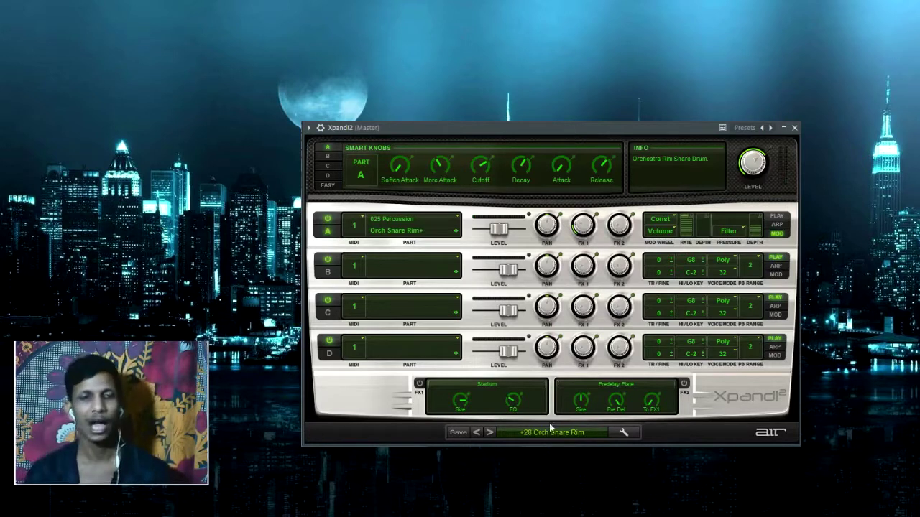
Step: Look through the preset categories without loading one, and change part A's sound to Gentle Sitar from the Ethnic category
click(566, 432)
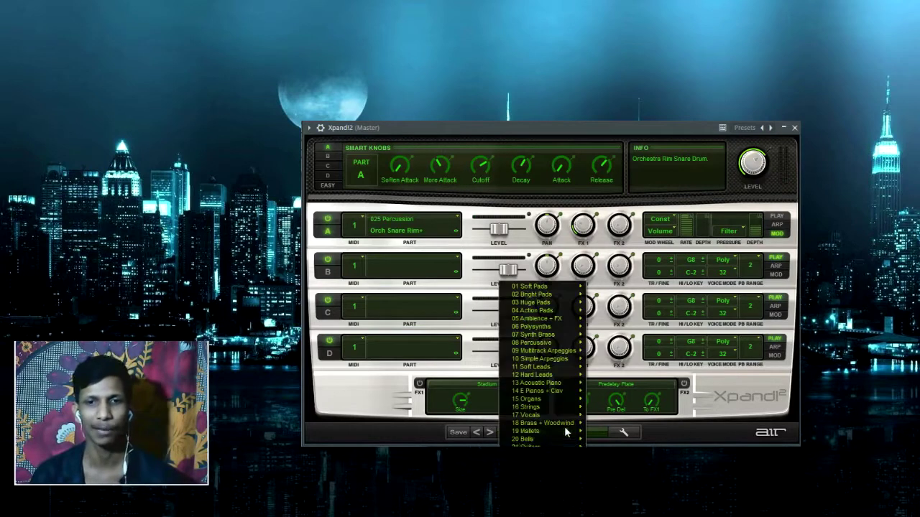
mouse_move(554, 445)
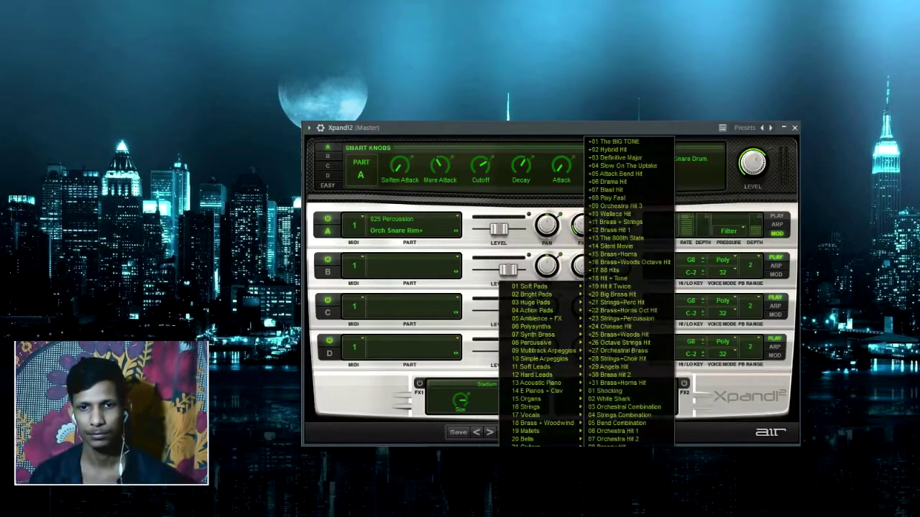
mouse_move(539, 383)
click(406, 230)
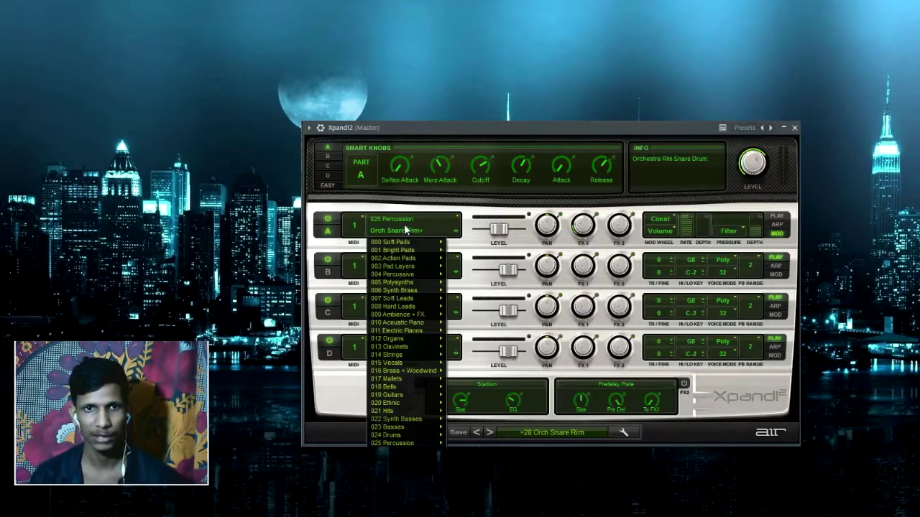
mouse_move(393, 413)
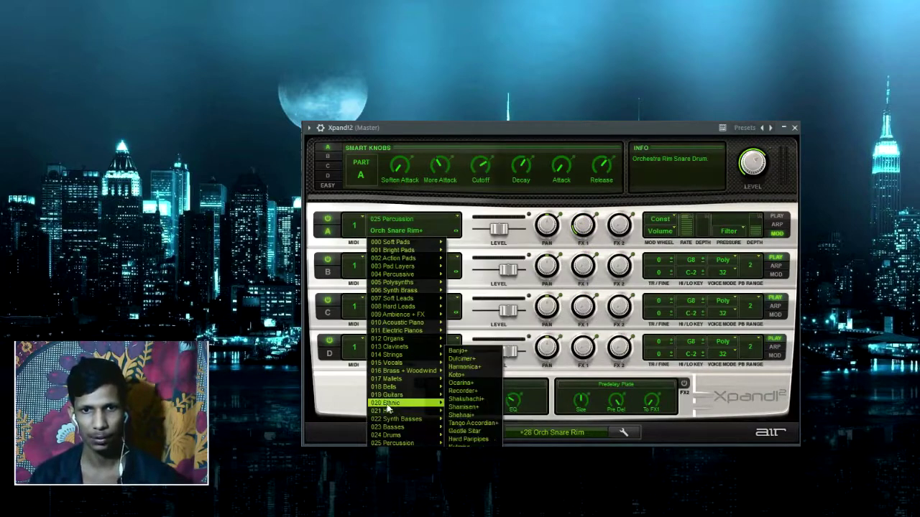
click(467, 431)
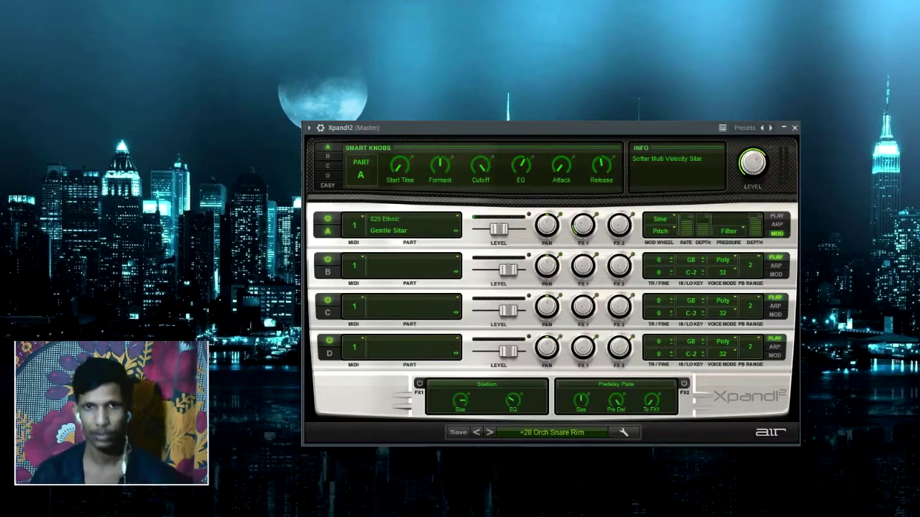
mouse_move(764, 144)
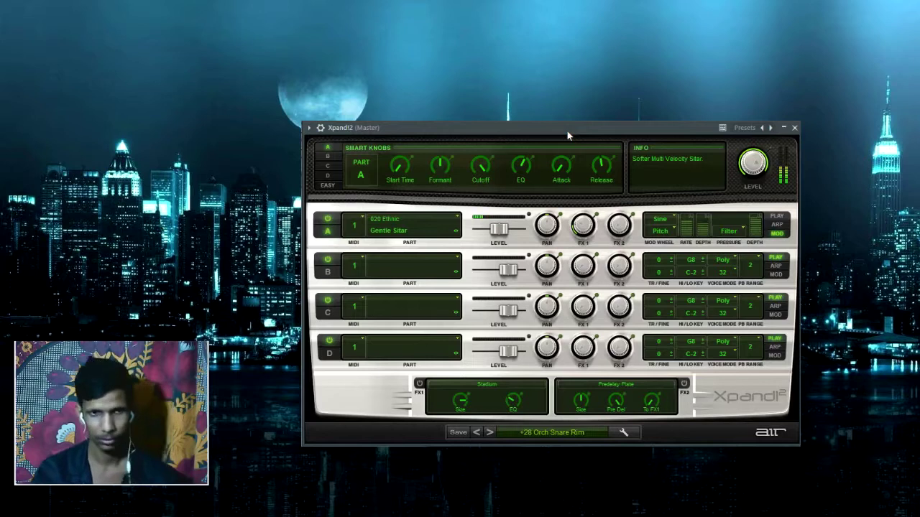
Step: Load the preset +35 Sheet Lightning and show part A's level value
click(548, 433)
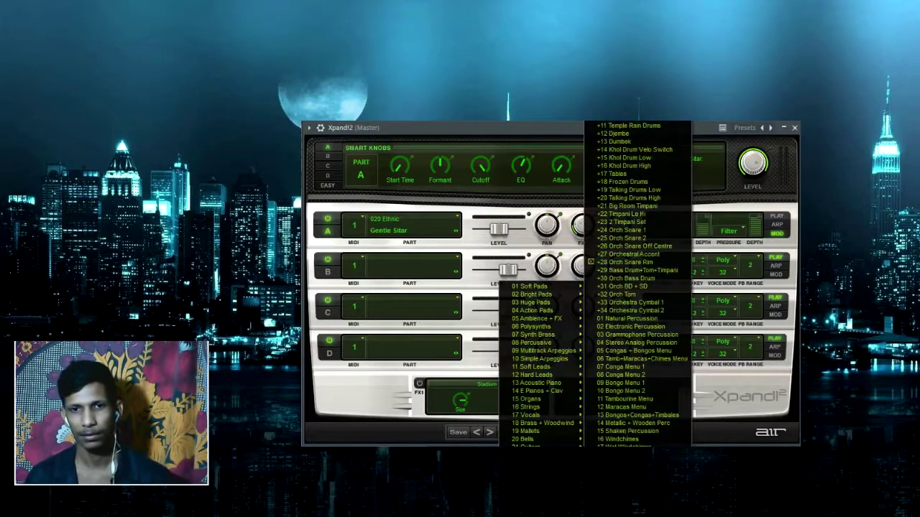
mouse_move(537, 312)
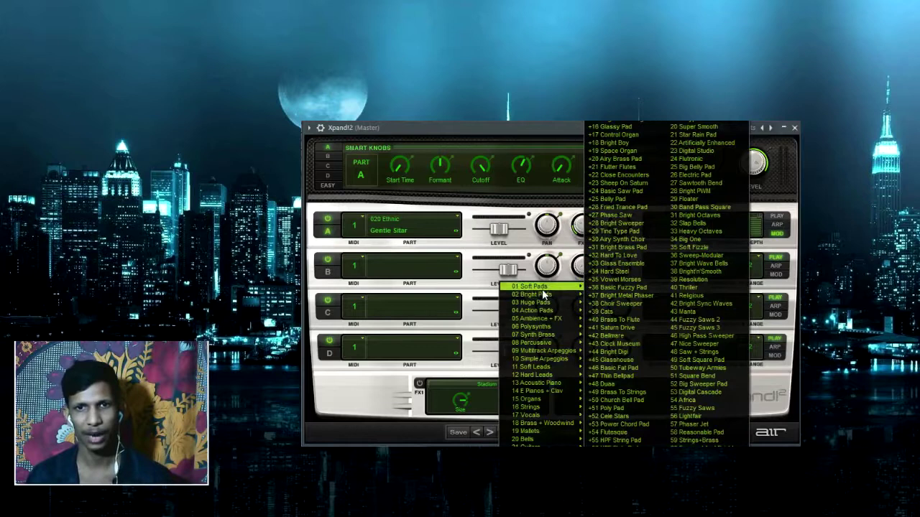
click(621, 286)
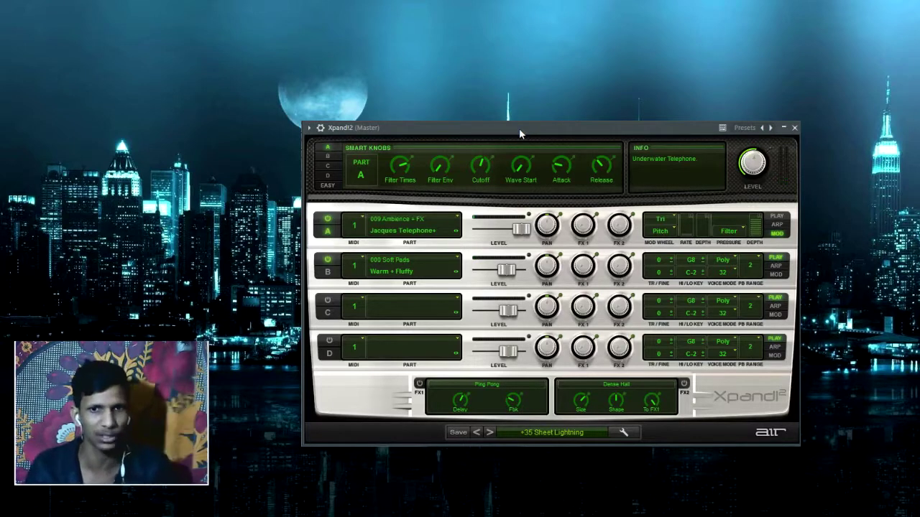
click(524, 235)
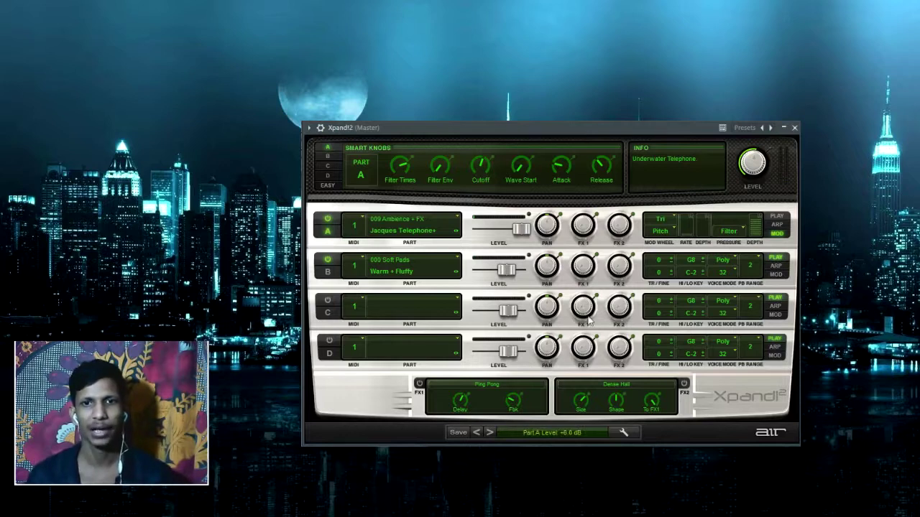